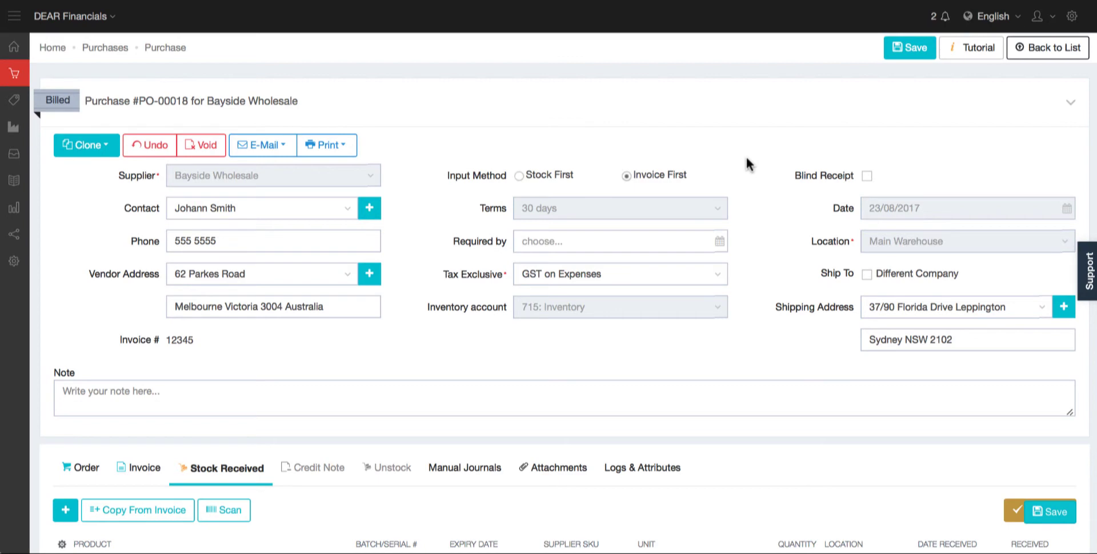
# Copy the invoice lines into Stock Received, with the Amherst High Top Chukka Sneakers quantity set to 5, and save the purchase
pyautogui.scroll(-3, 417, 276)
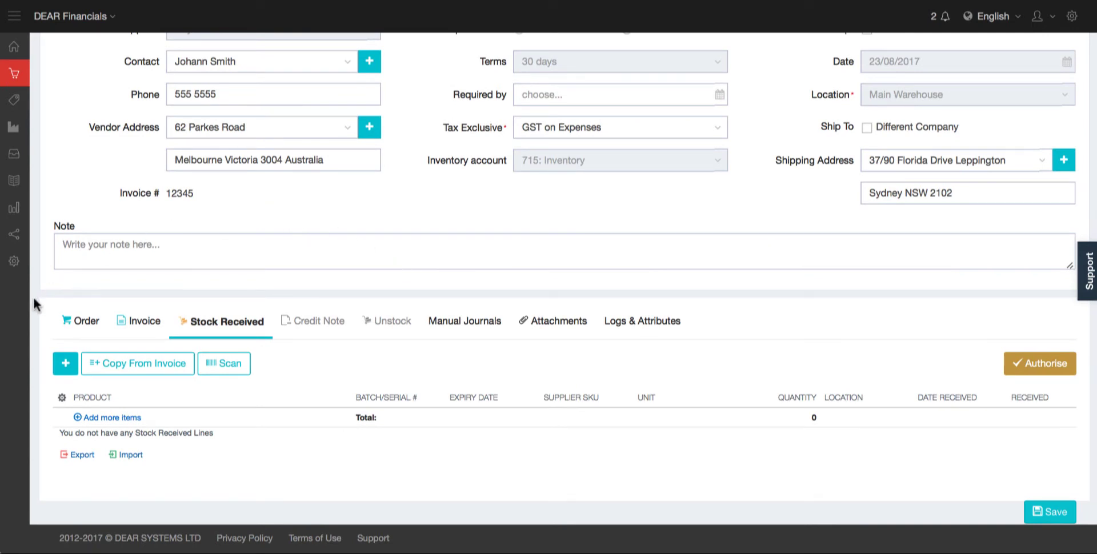
pyautogui.click(161, 368)
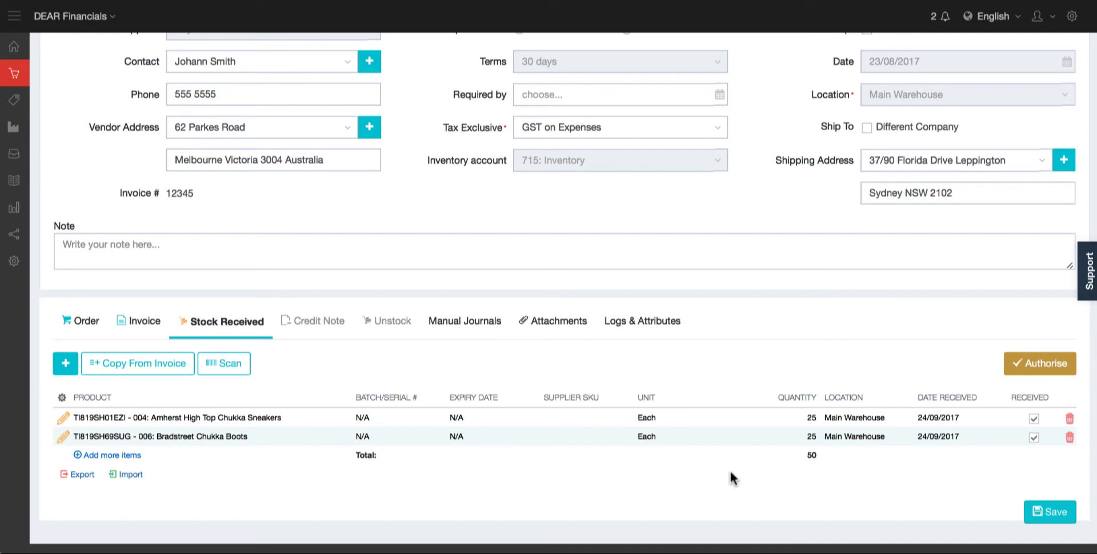
pyautogui.click(801, 421)
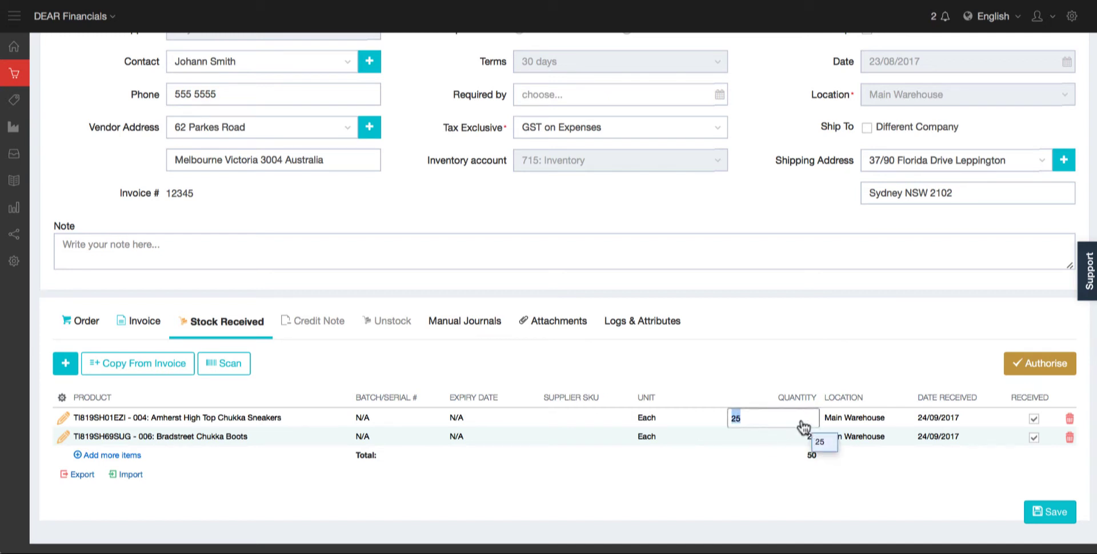
pyautogui.write('5')
pyautogui.click(690, 485)
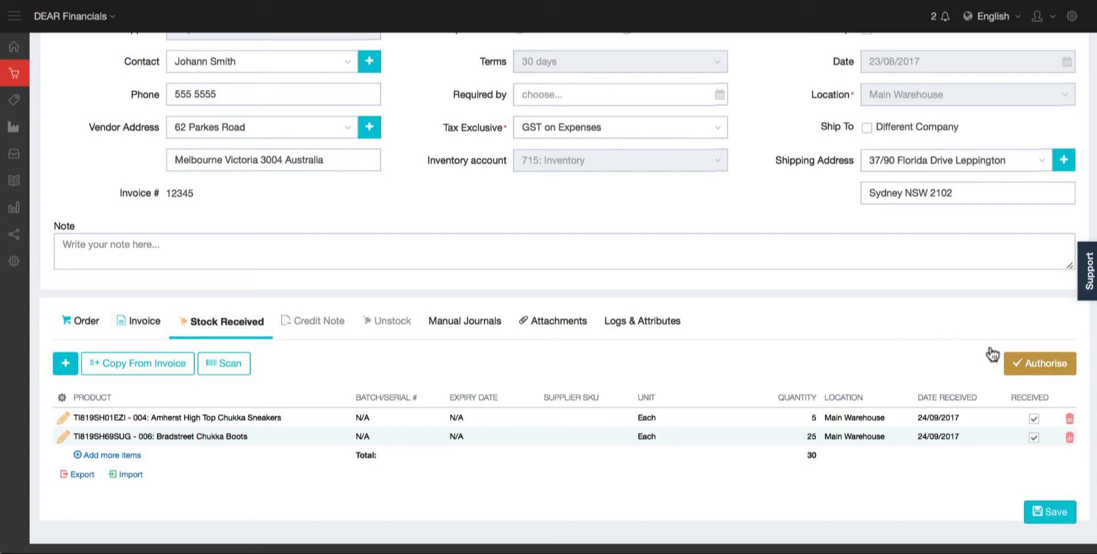
pyautogui.click(1044, 513)
# Update the received quantity of the Amherst High Top Chukka Sneakers to 15 and save the purchase
pyautogui.click(803, 417)
pyautogui.write('15')
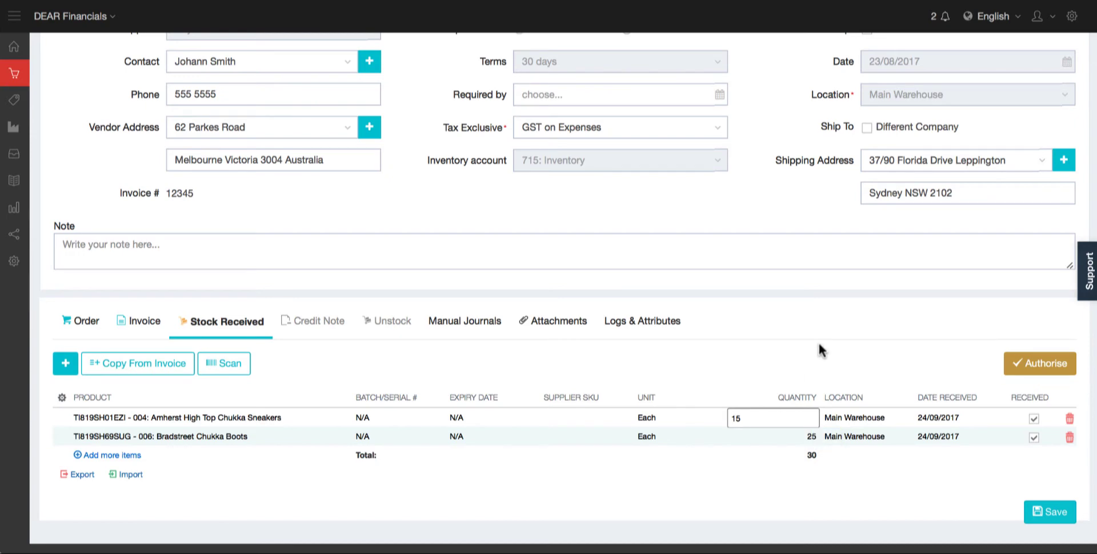
pyautogui.click(818, 351)
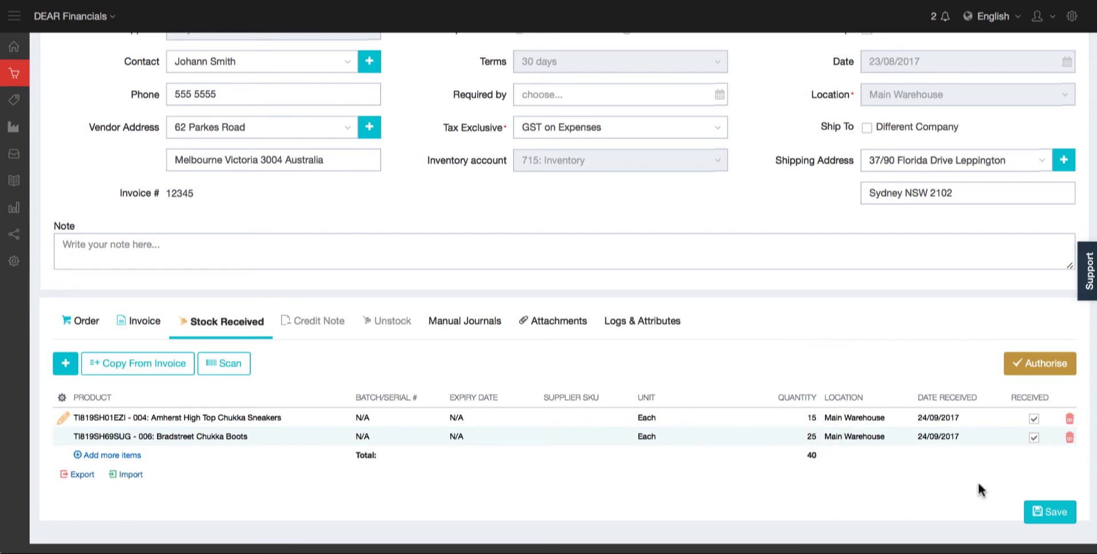
pyautogui.click(1051, 514)
# Set the received quantity of the Amherst High Top Chukka Sneakers to 25 and authorise the stock received
pyautogui.click(807, 421)
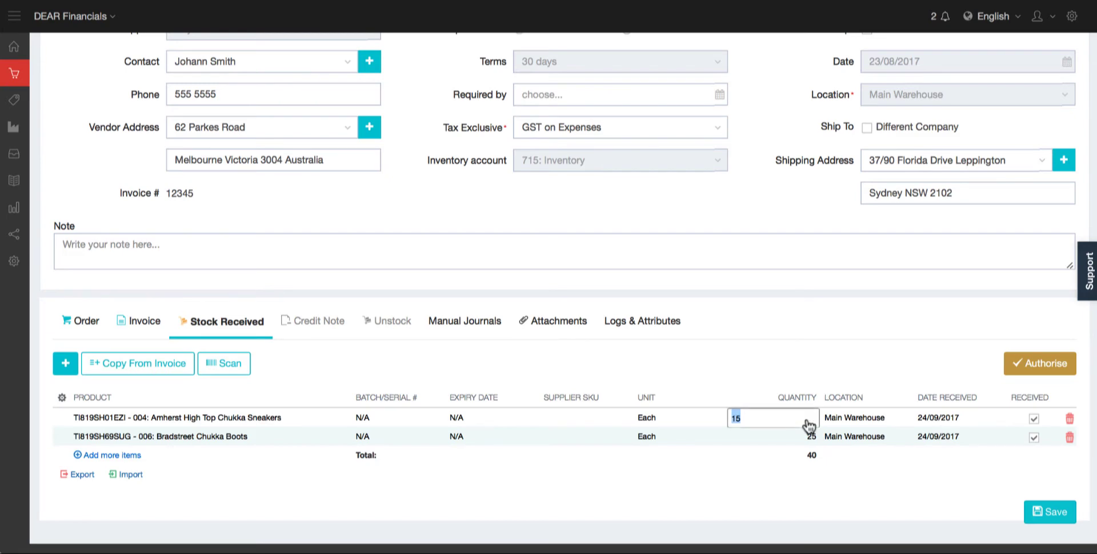
pyautogui.write('25')
pyautogui.click(817, 360)
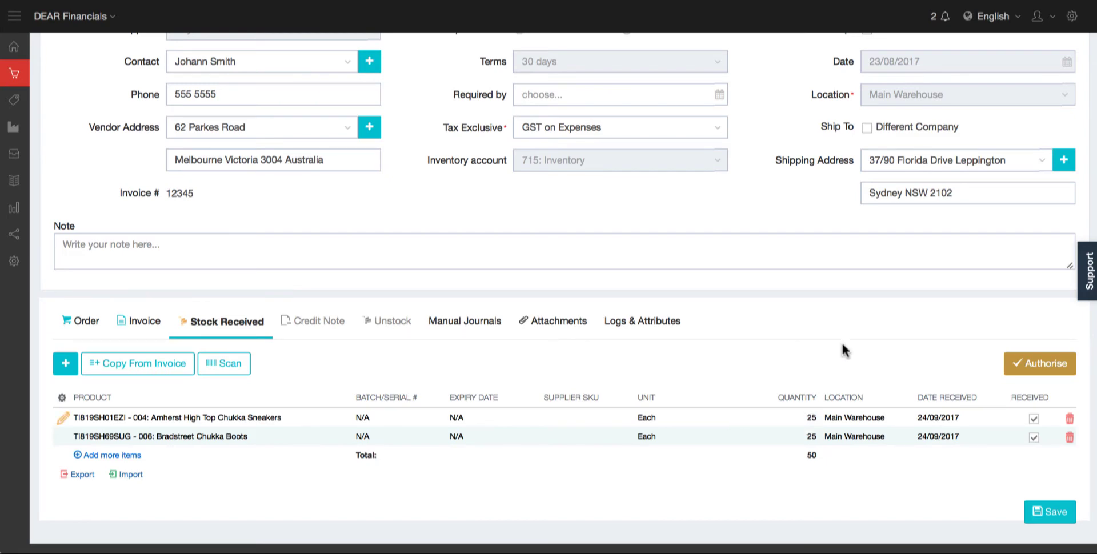
pyautogui.click(1050, 363)
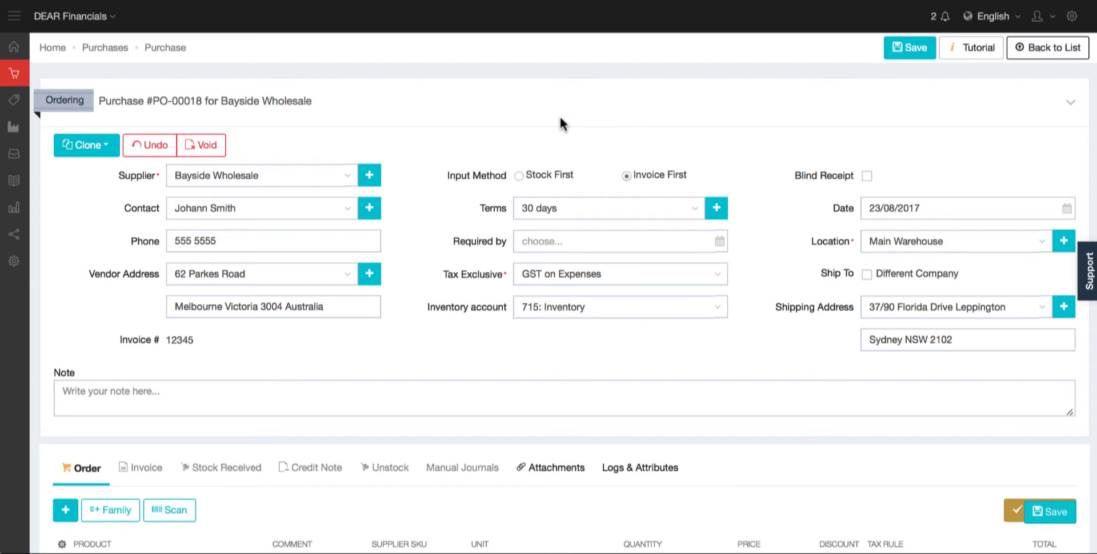
# Change the purchase's input method to Stock First and authorise the order
pyautogui.click(520, 179)
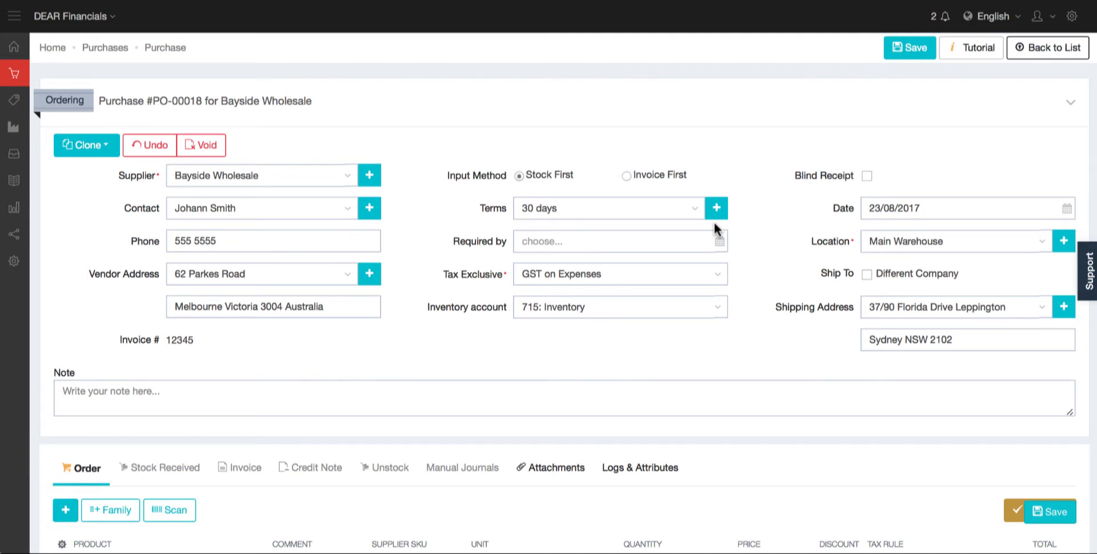
pyautogui.scroll(-1, 961, 423)
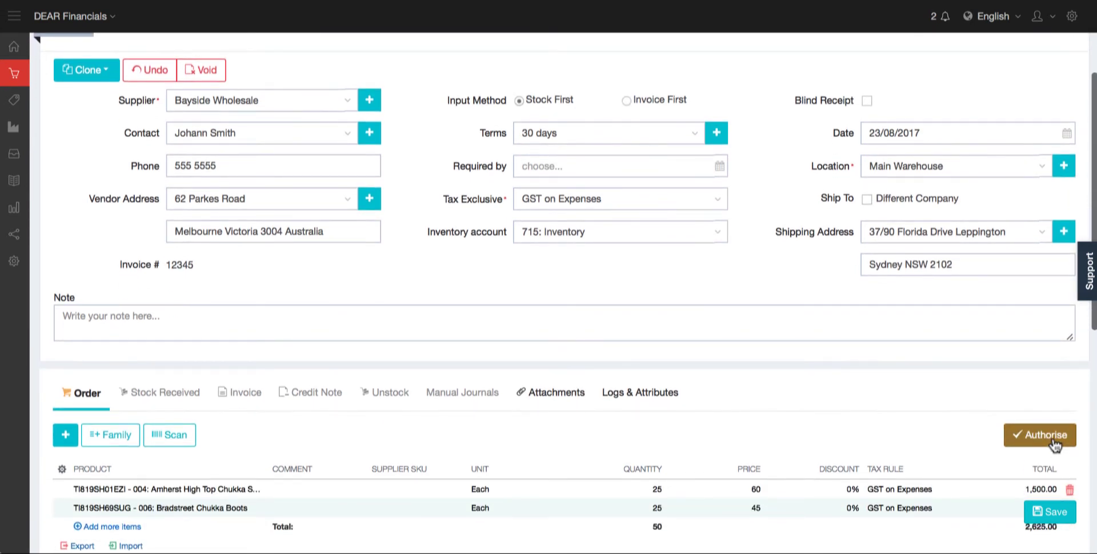
pyautogui.click(1054, 442)
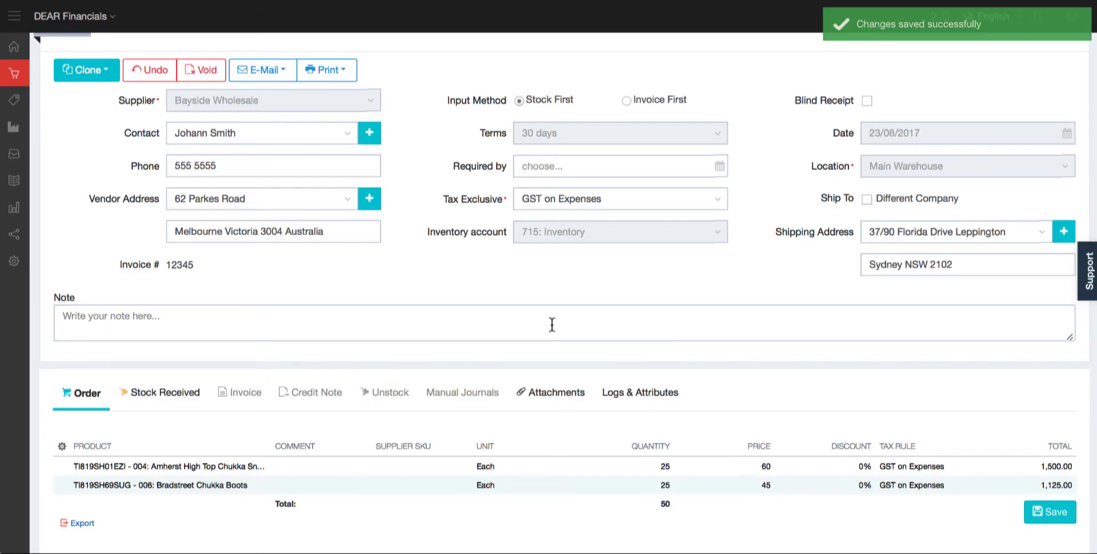
# Copy the order lines into the purchase's Stock Received section
pyautogui.click(182, 392)
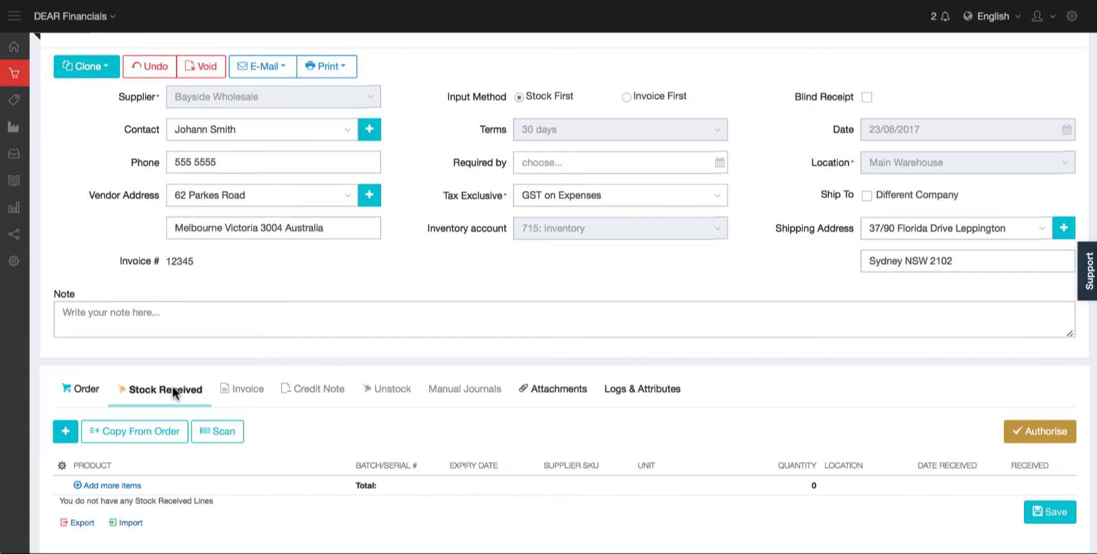
pyautogui.click(143, 433)
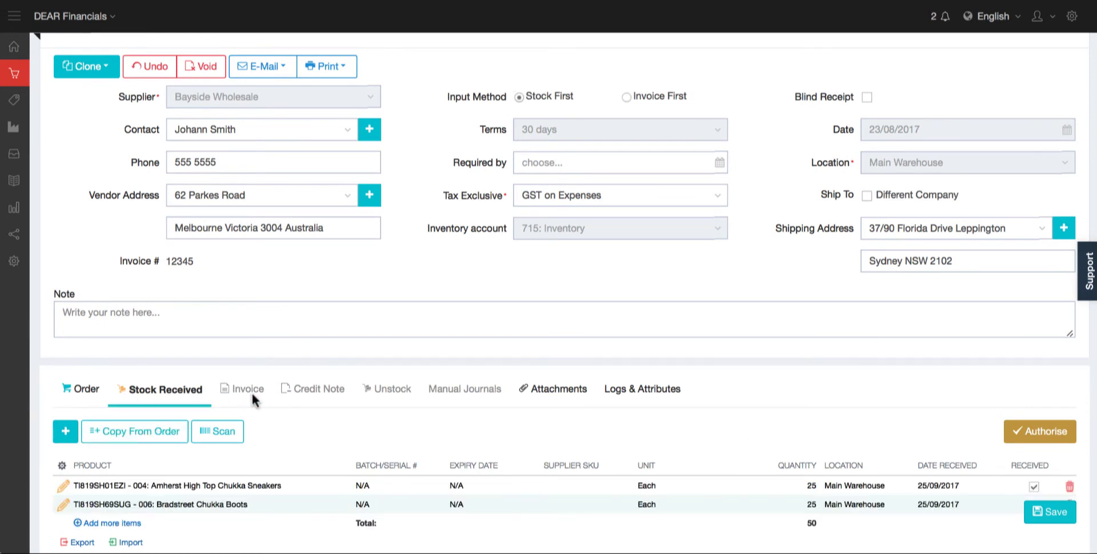
# Set the received quantities to 5 for the Amherst High Top Chukka Sneakers and 10 for the Bradstreet Chukka Boots, then save
pyautogui.scroll(-1, 800, 407)
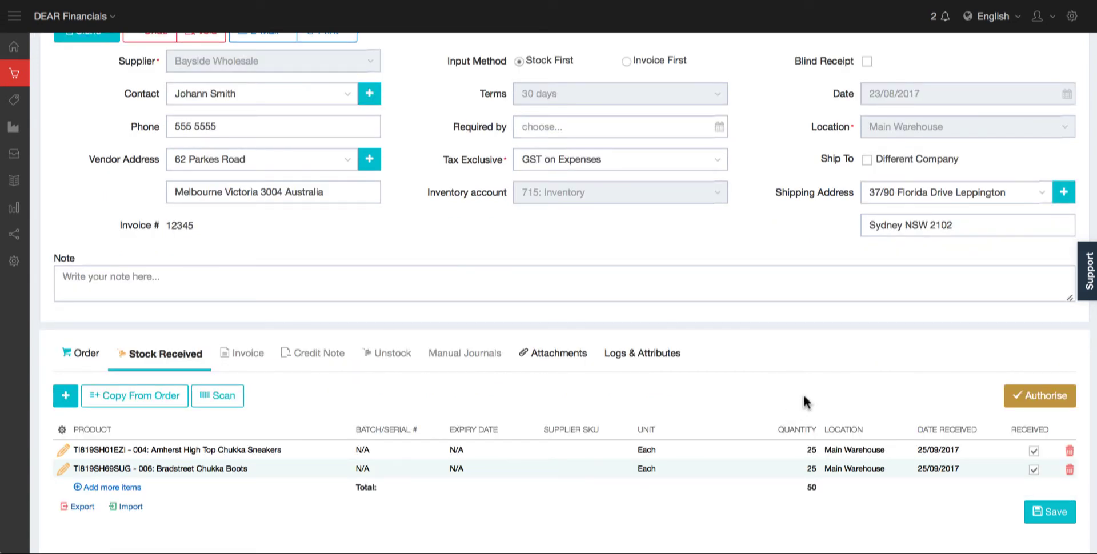
pyautogui.click(809, 457)
pyautogui.write('5')
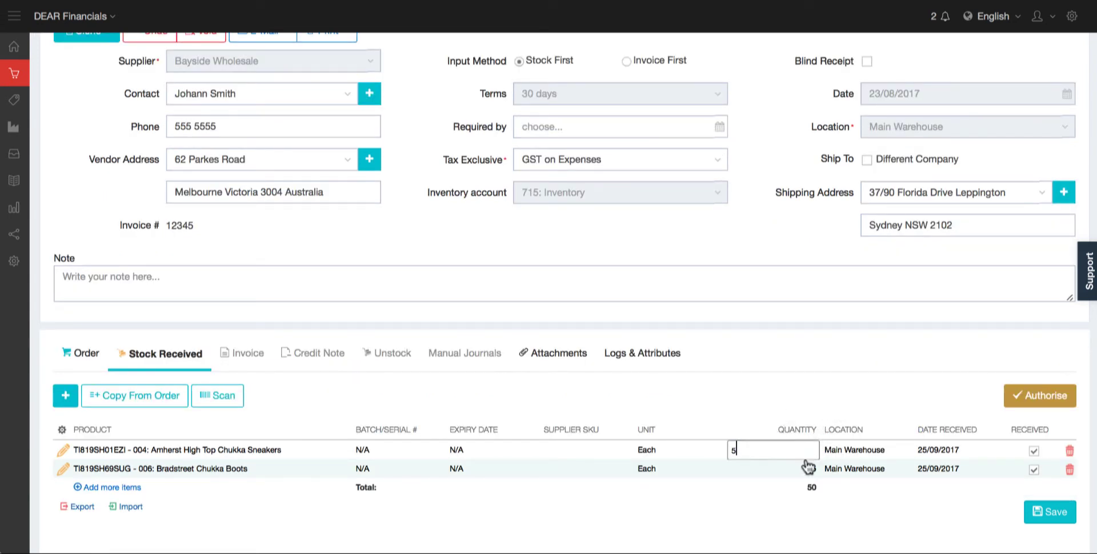
pyautogui.click(807, 471)
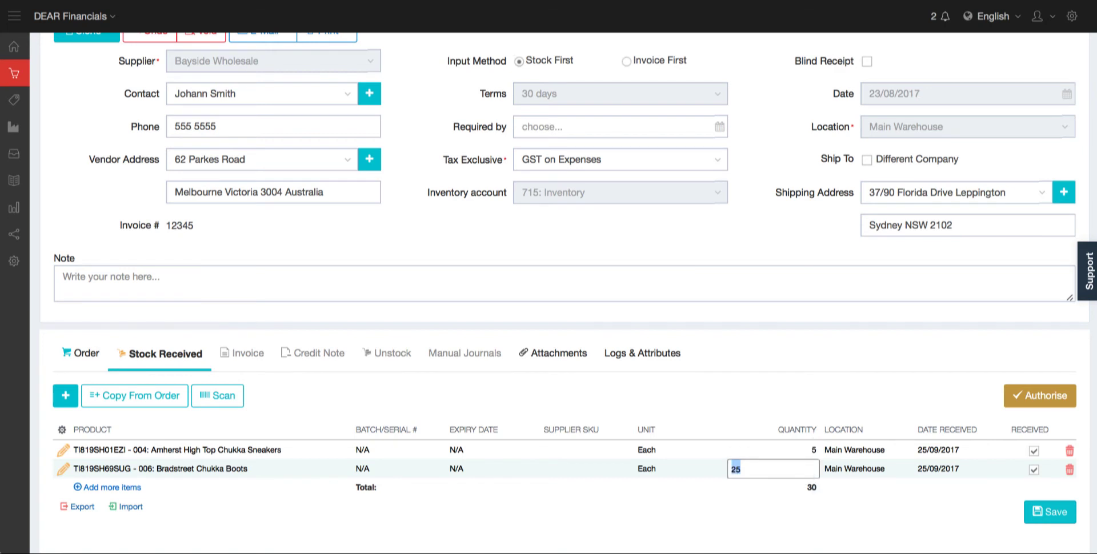
pyautogui.write('10')
pyautogui.click(749, 416)
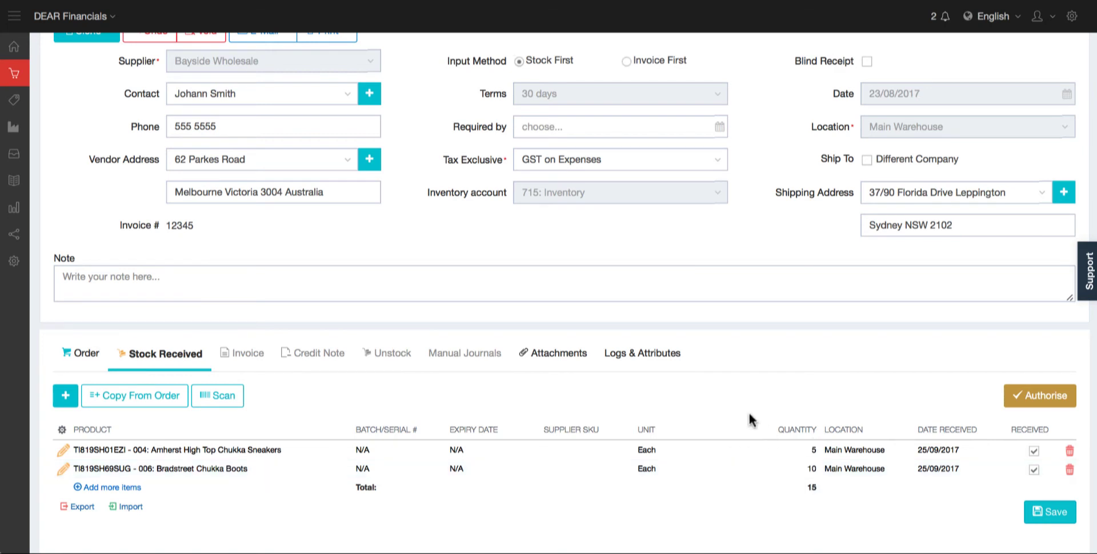
pyautogui.scroll(-1, 749, 415)
pyautogui.click(1045, 514)
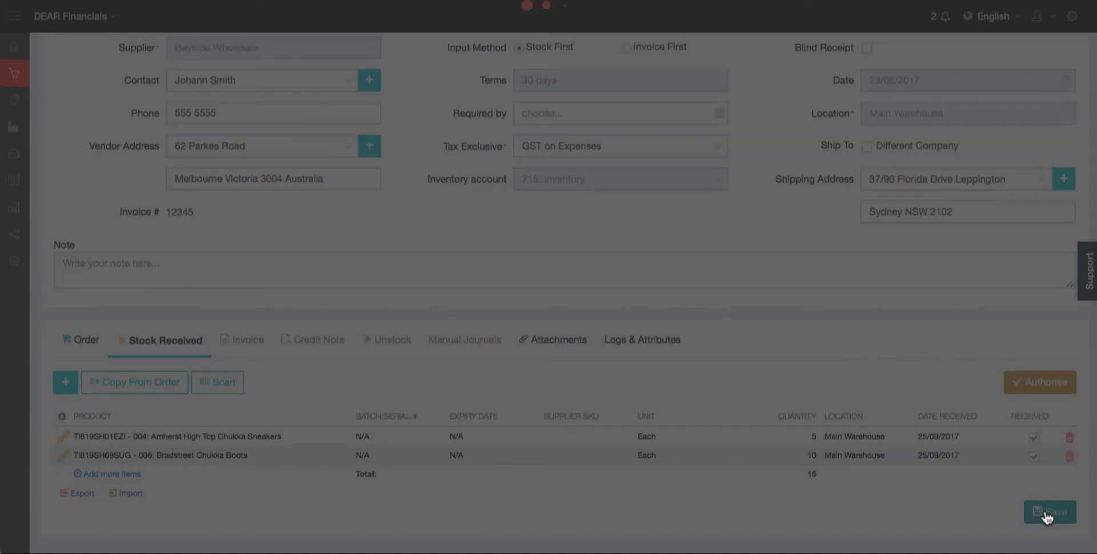
# Clone the Bayside Wholesale purchase order, keeping the same order number
pyautogui.scroll(3, 724, 211)
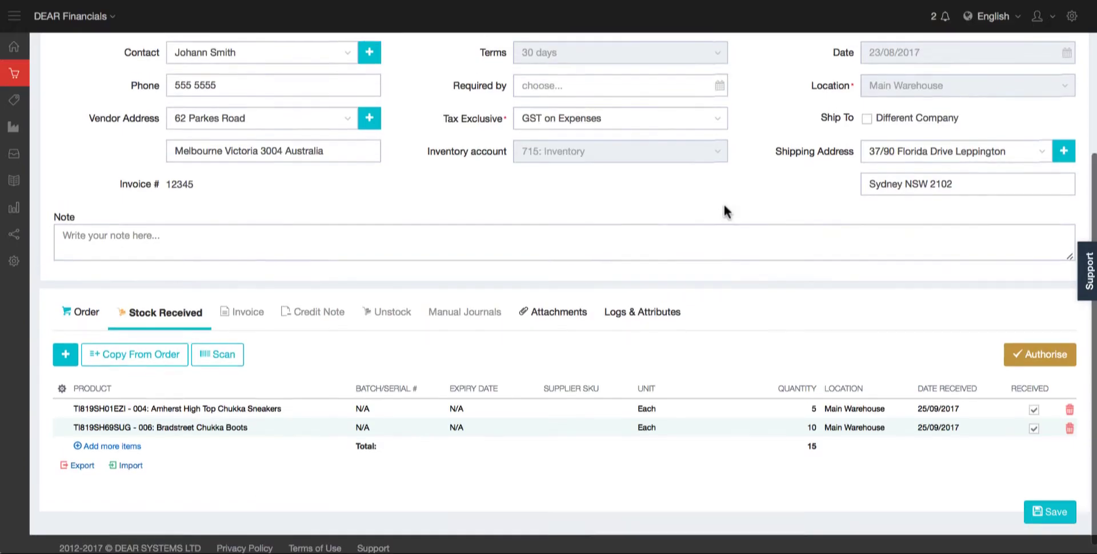
pyautogui.click(108, 146)
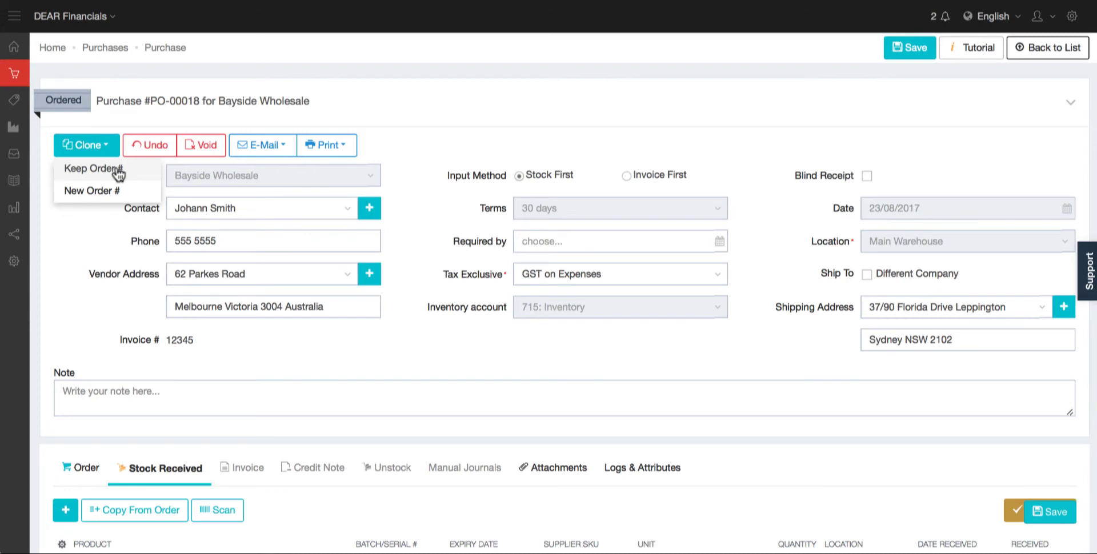
pyautogui.click(118, 172)
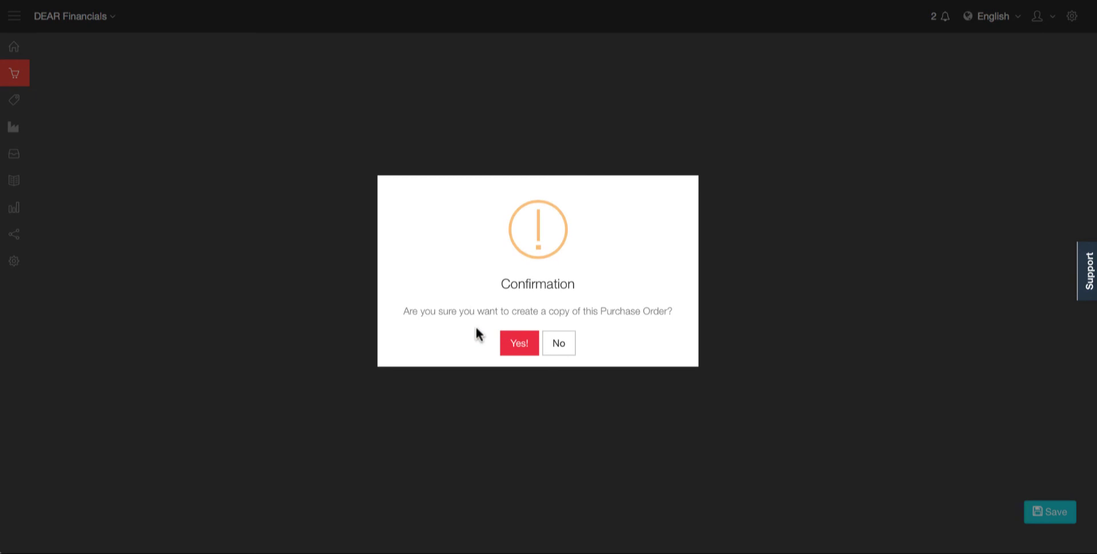
pyautogui.click(519, 342)
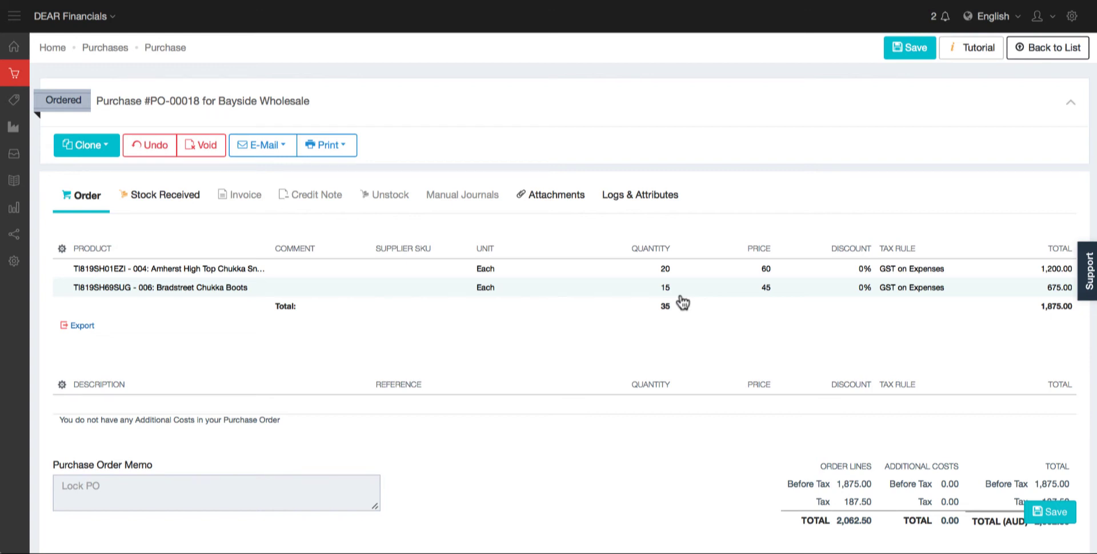
# Reopen the original Bayside Wholesale purchase invoiced at 3,162.50 from the purchases list and authorise its received stock
pyautogui.moveTo(13, 73)
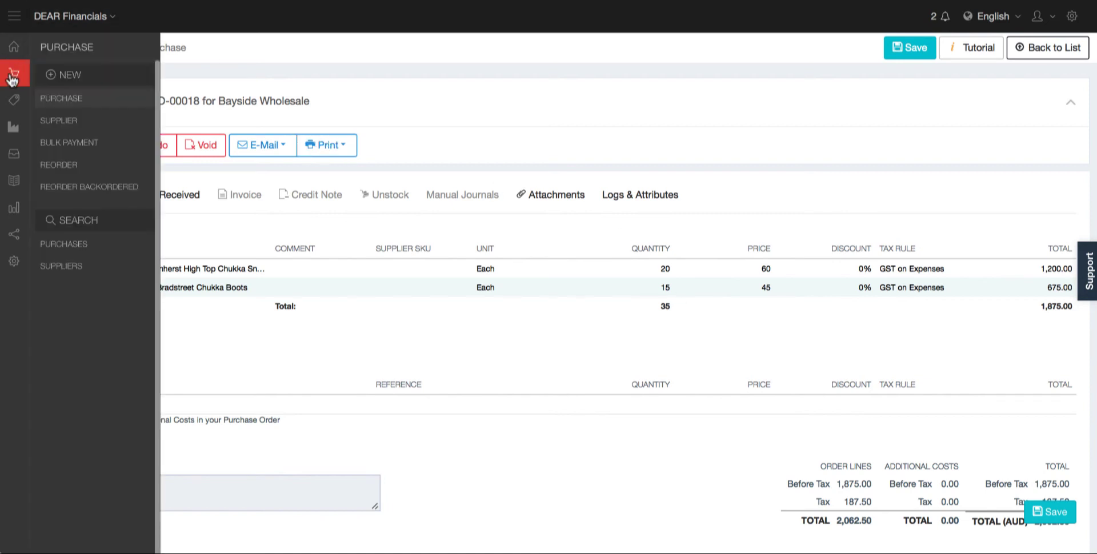
pyautogui.click(60, 245)
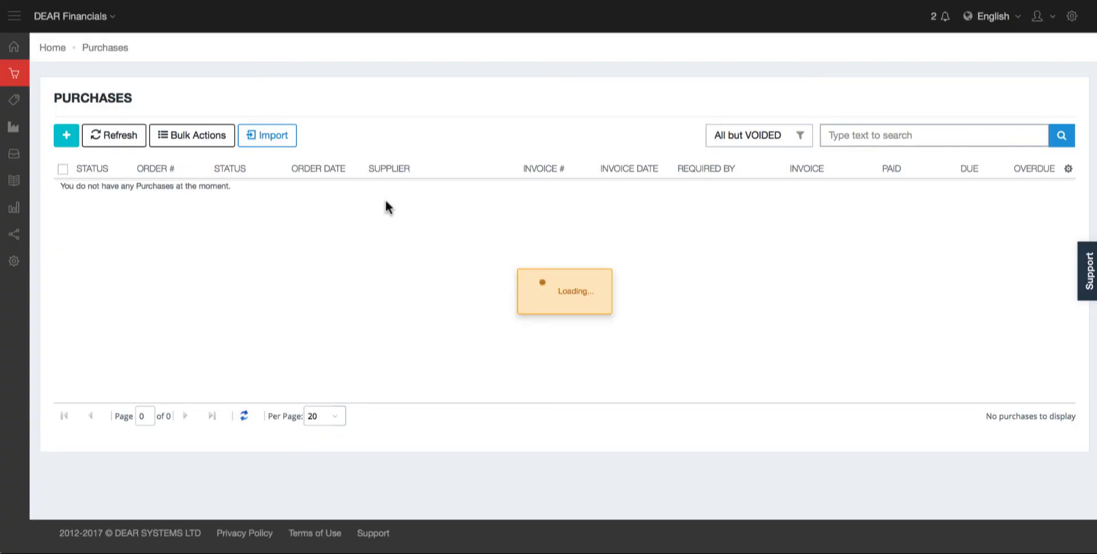
pyautogui.scroll(-2, 228, 343)
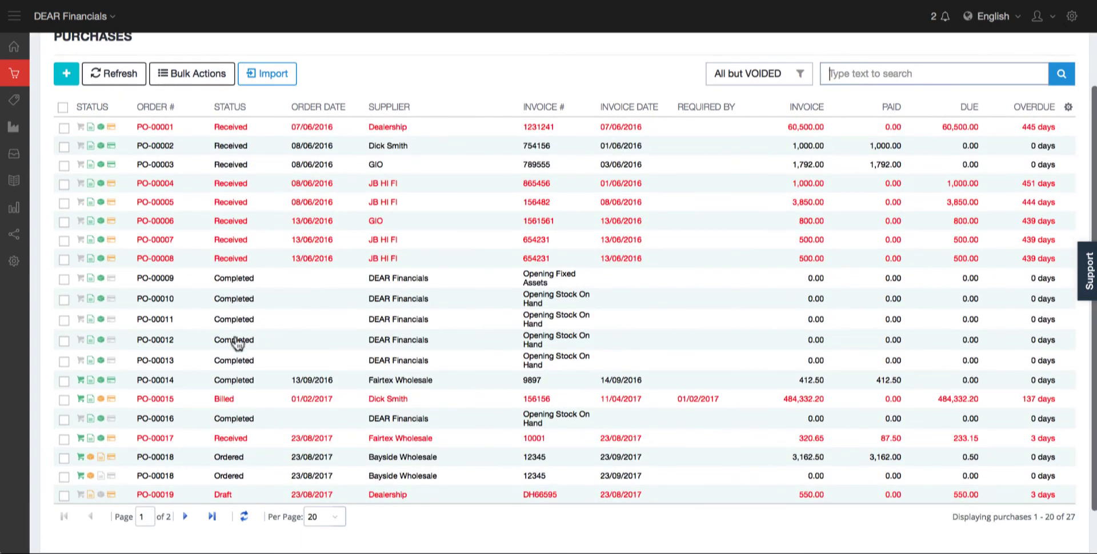
pyautogui.click(163, 455)
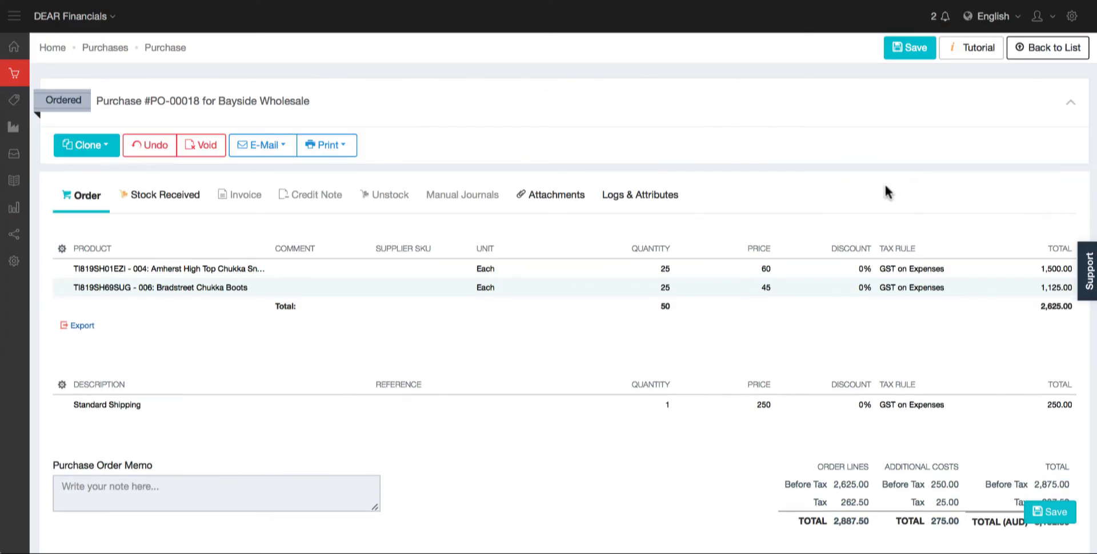
pyautogui.click(177, 200)
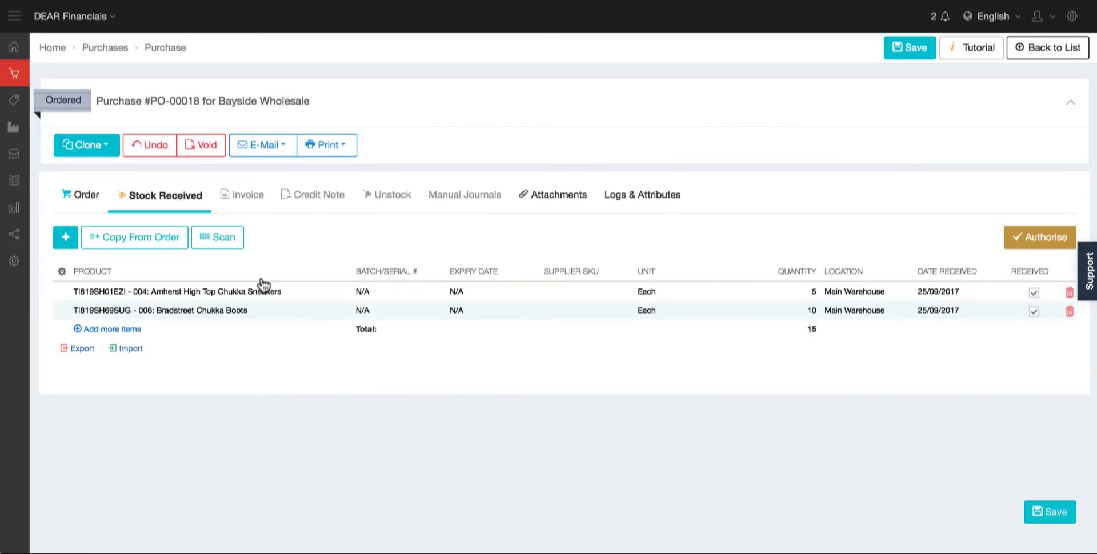
pyautogui.click(1046, 239)
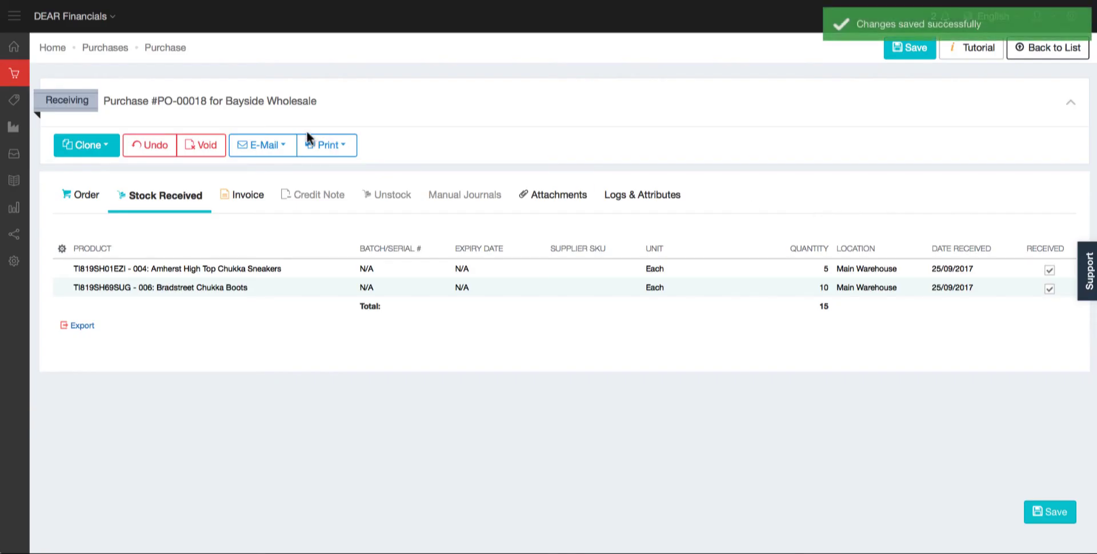
# Set the invoice quantities to 5 for the Amherst High Top Chukka Sneakers and 10 for the Bradstreet Chukka Boots
pyautogui.click(237, 196)
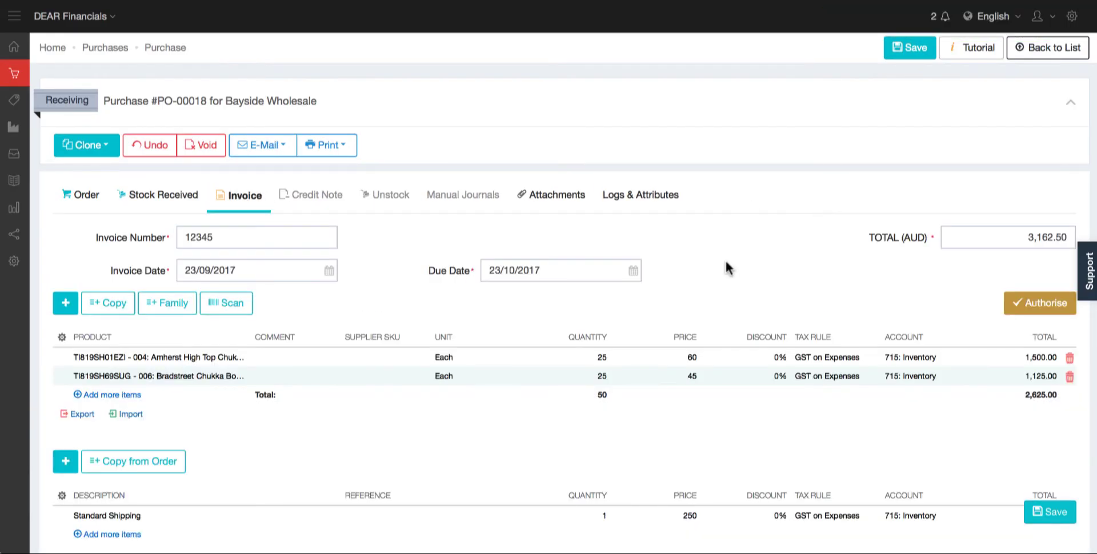
pyautogui.click(597, 361)
pyautogui.write('5')
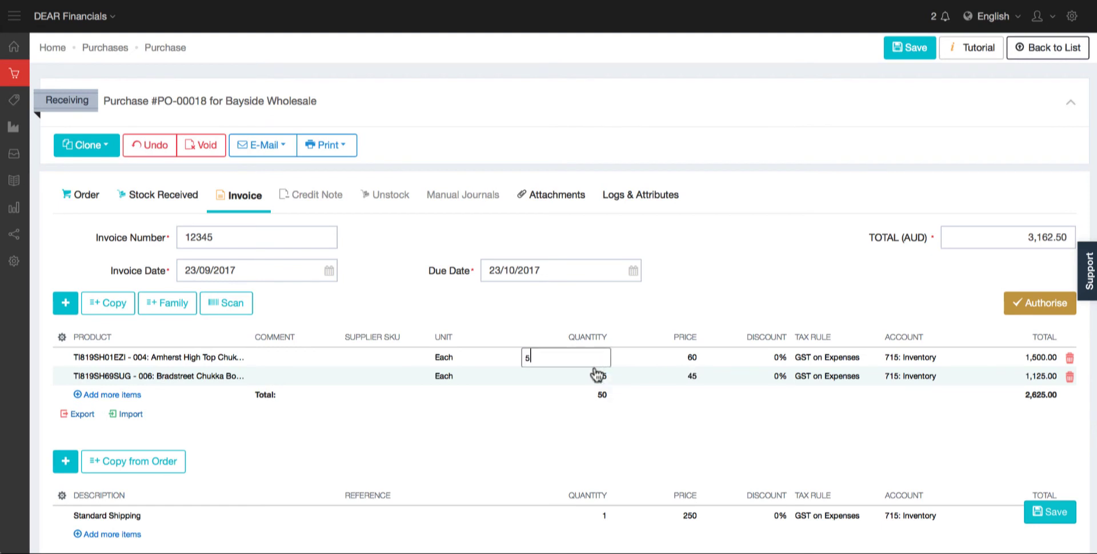
pyautogui.click(595, 376)
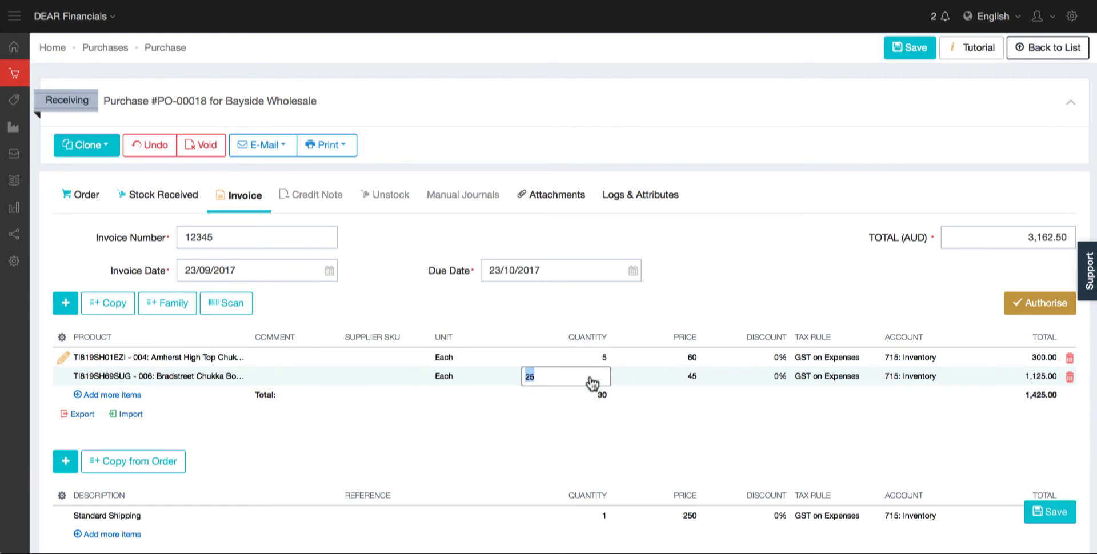
pyautogui.write('10')
pyautogui.click(622, 392)
# Set the invoice's total to 1,100 AUD and authorise the invoice
pyautogui.scroll(-2, 622, 392)
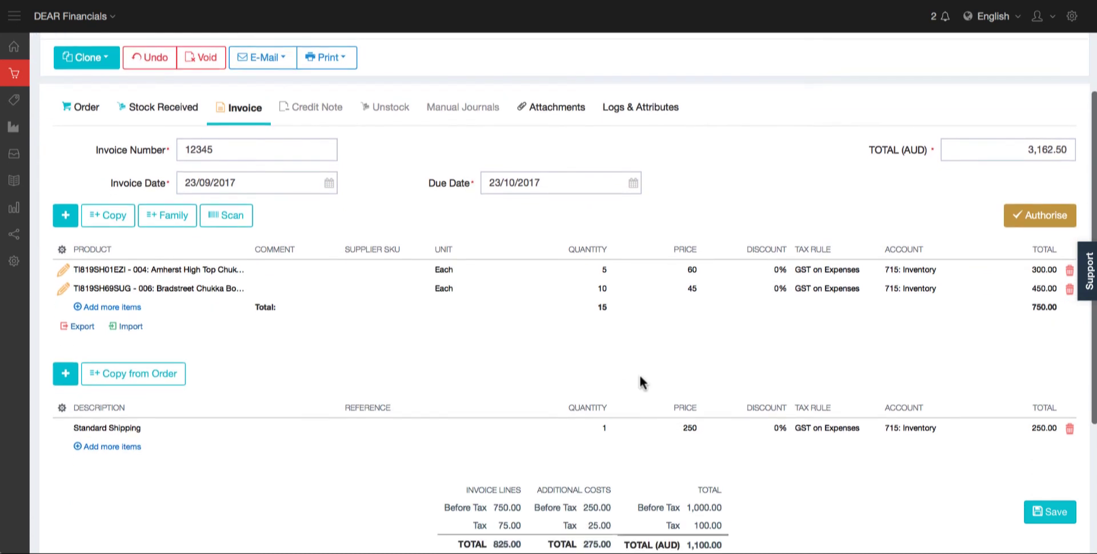
pyautogui.click(1033, 150)
pyautogui.doubleClick(1034, 150)
pyautogui.write('1')
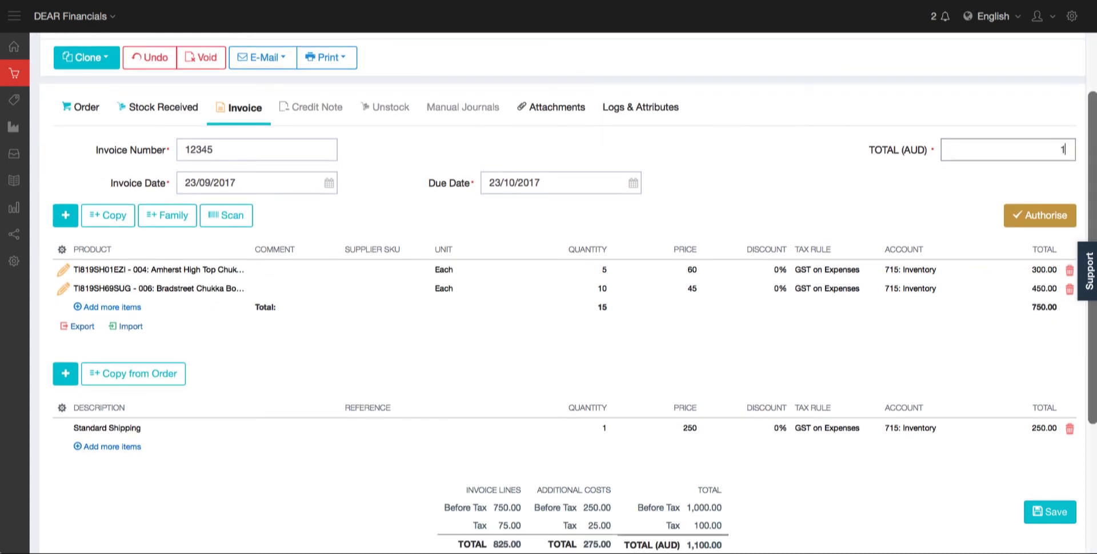
pyautogui.write(',100')
pyautogui.click(1047, 216)
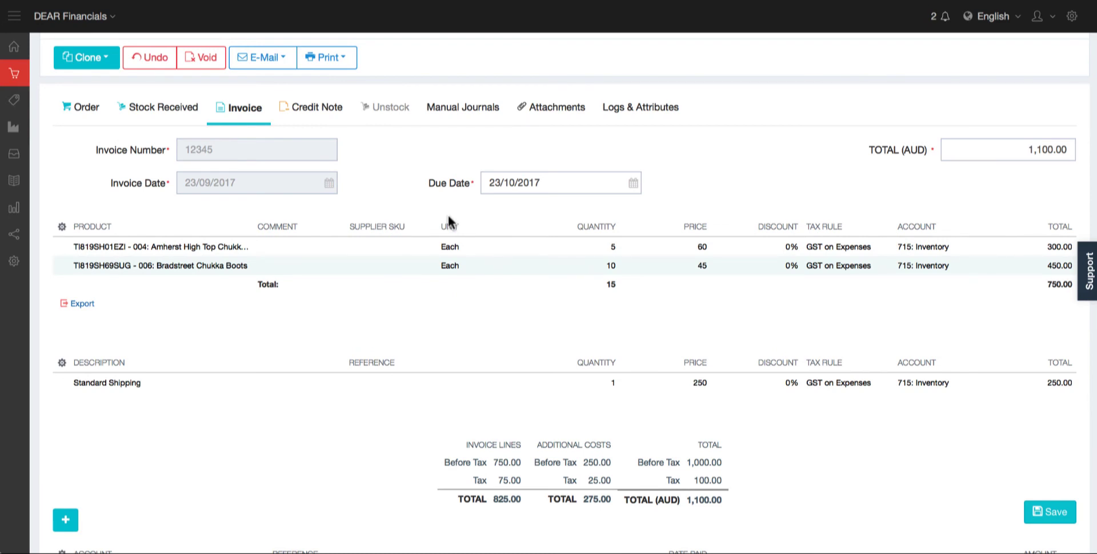
# Open the Bayside Wholesale purchase with Ordered status from the purchases list and copy its order lines into the received stock
pyautogui.moveTo(14, 74)
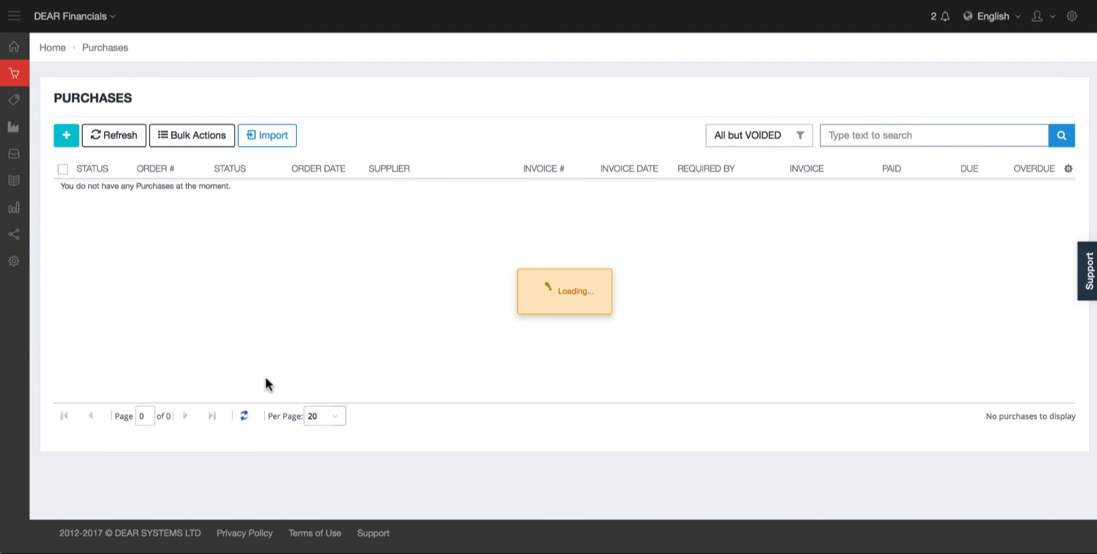
pyautogui.scroll(-2, 156, 487)
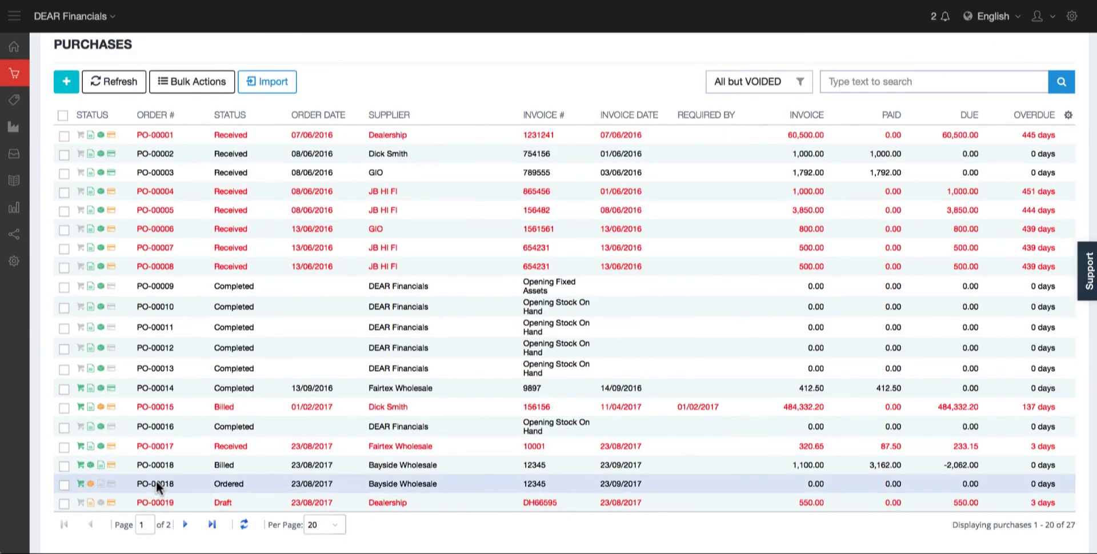
pyautogui.click(160, 485)
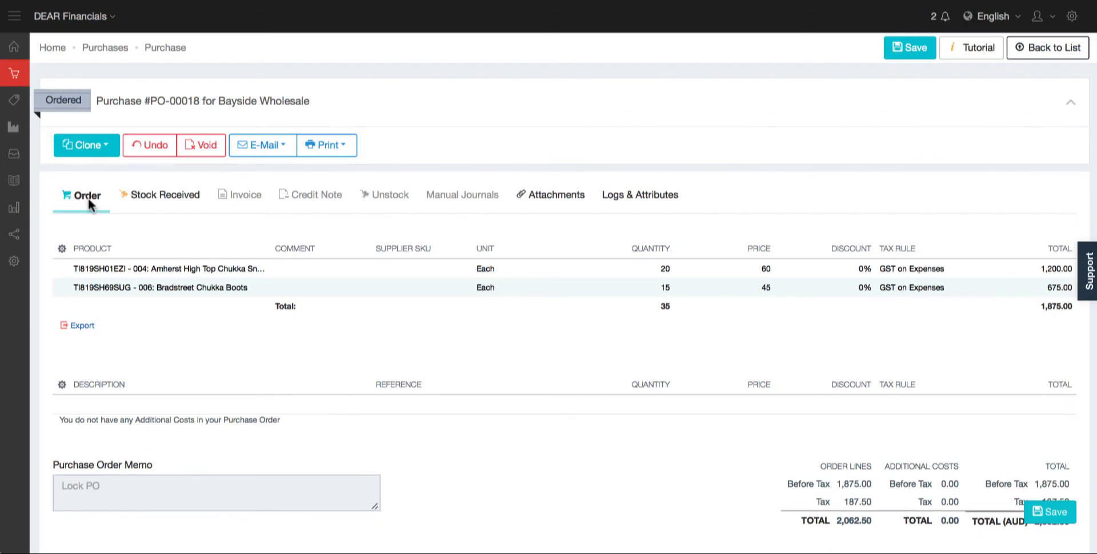
pyautogui.click(146, 201)
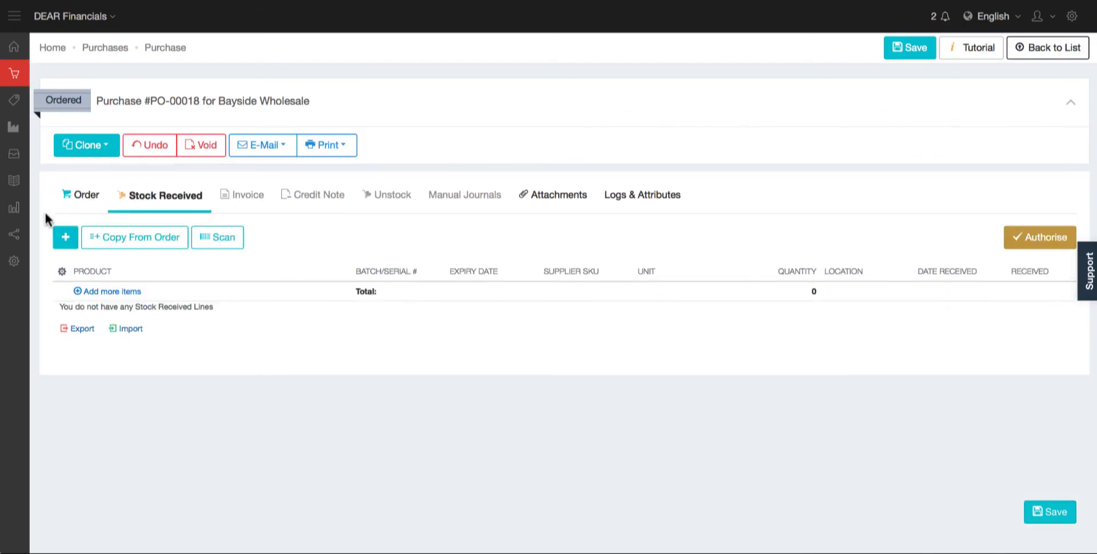
pyautogui.click(137, 245)
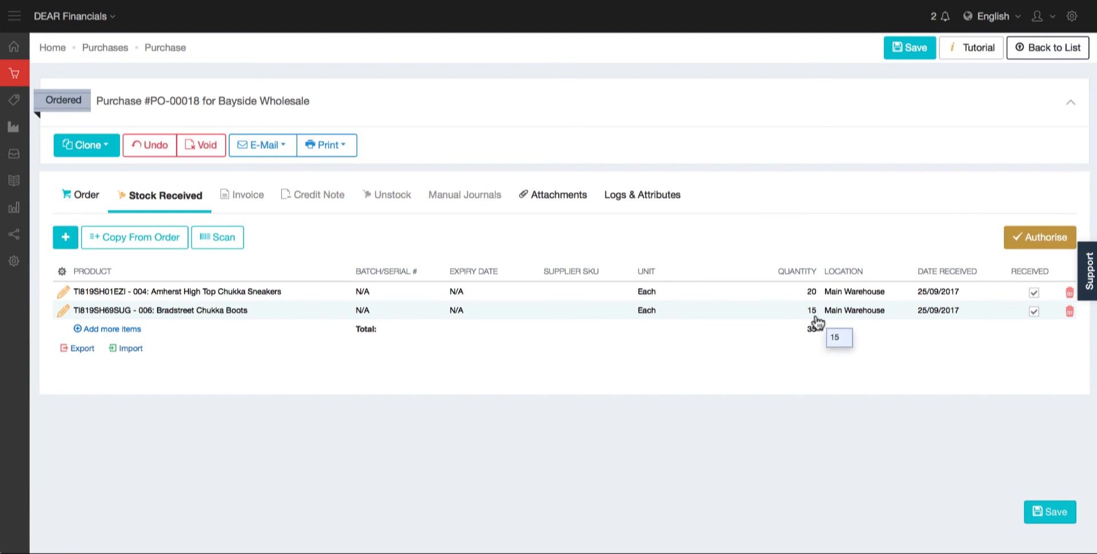
# Set the received quantities to 15 for the Amherst High Top Chukka Sneakers and 15 for the Bradstreet Chukka Boots
pyautogui.click(809, 293)
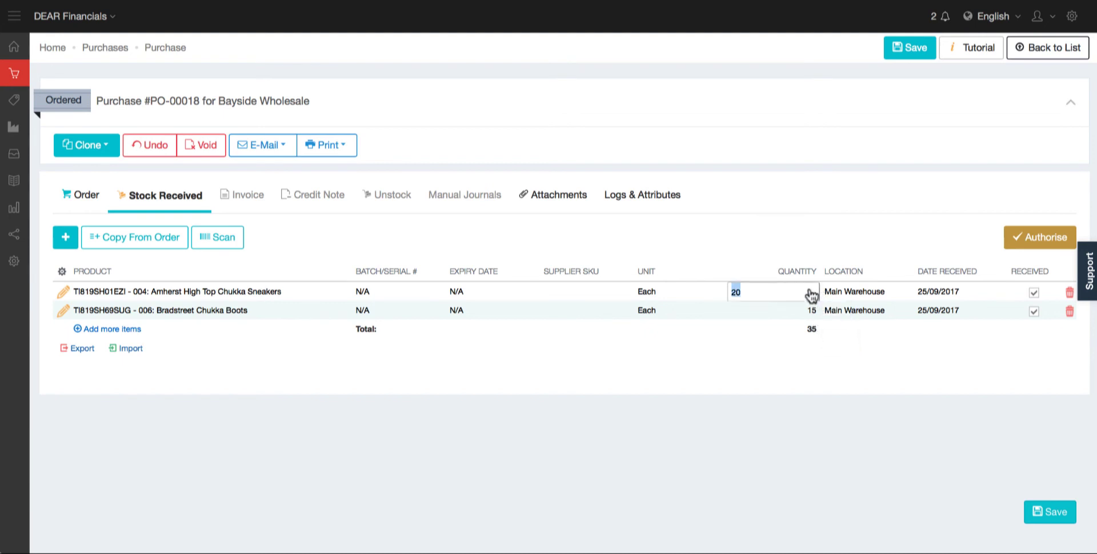
pyautogui.write('15')
pyautogui.click(810, 311)
pyautogui.write('15')
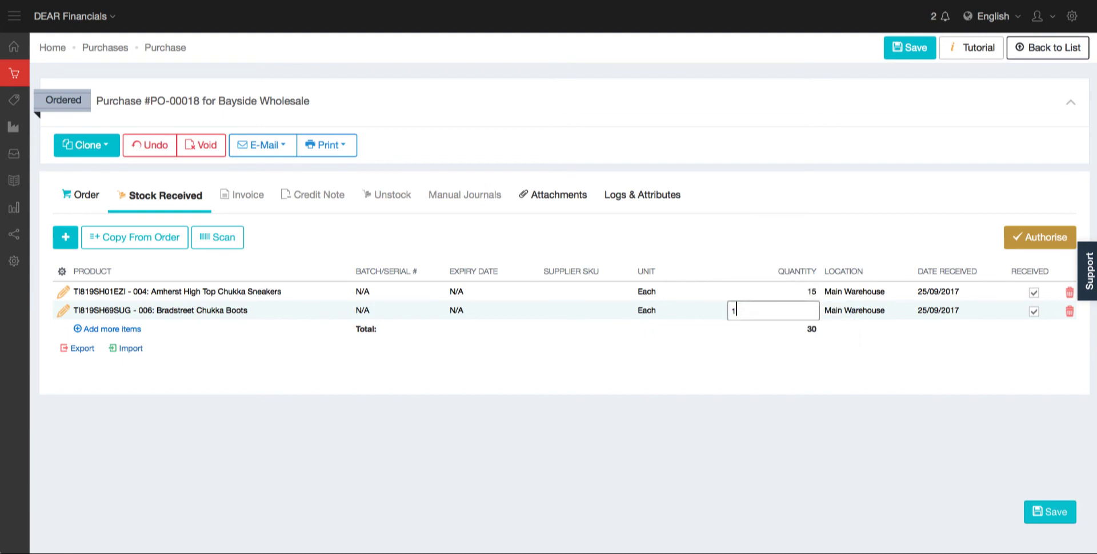
pyautogui.click(715, 346)
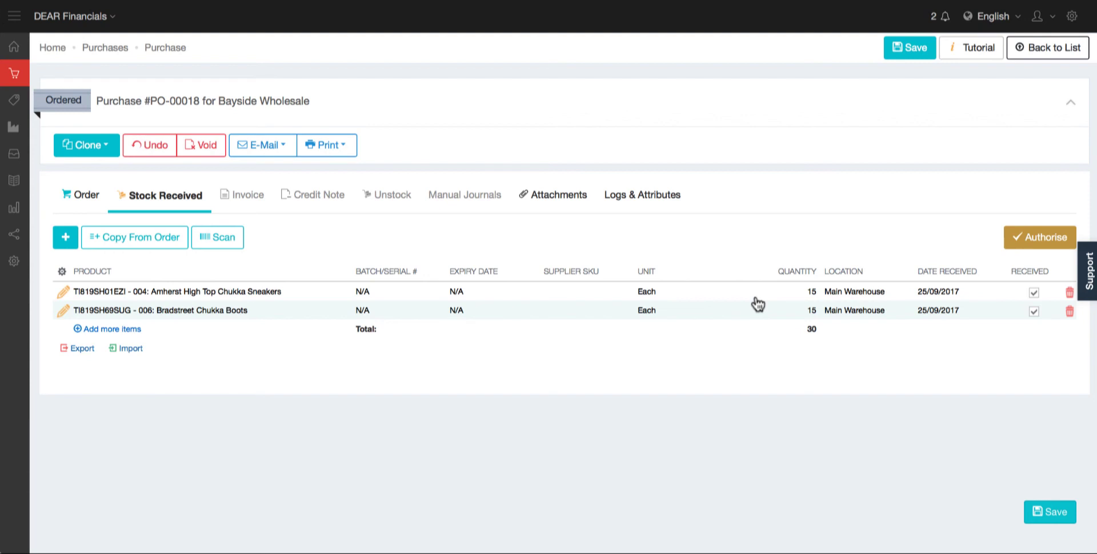
# Save the received stock lines and clone the Bayside Wholesale purchase, keeping the same order number
pyautogui.click(1051, 514)
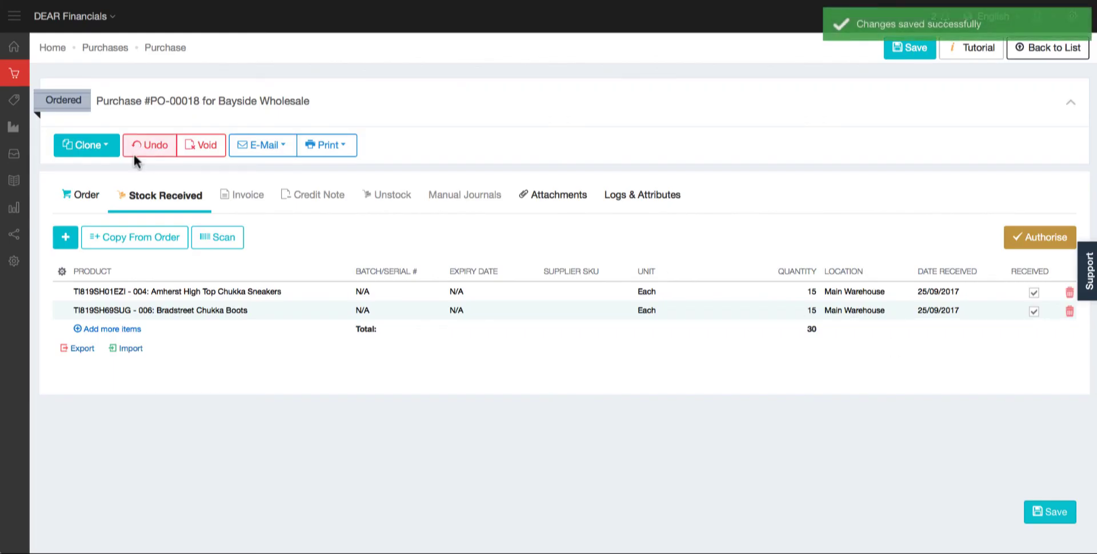
pyautogui.click(101, 150)
pyautogui.click(101, 169)
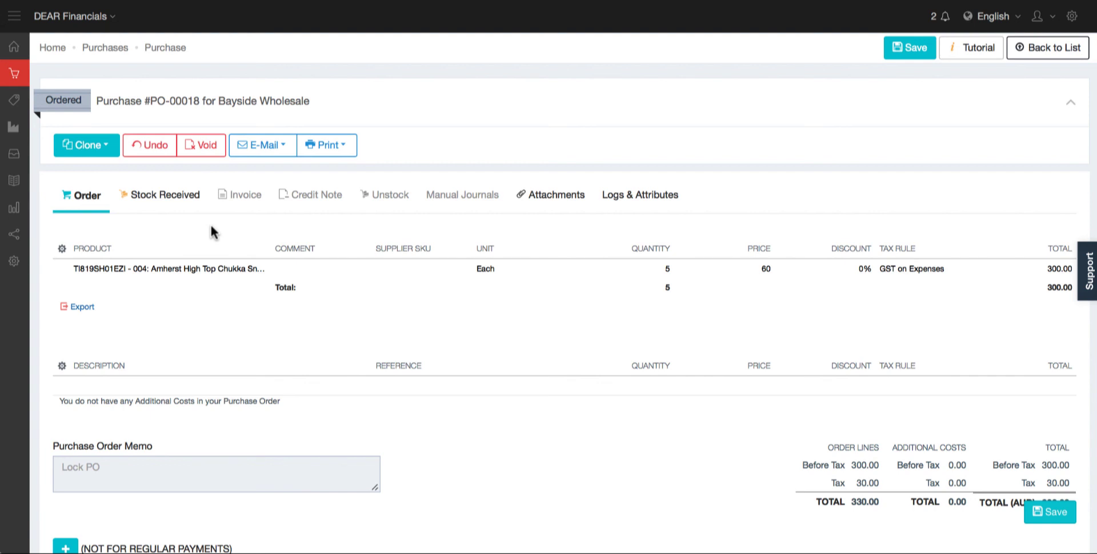
# Copy the cloned order's Amherst High Top Chukka Sneakers line into the received stock and authorise the receipt
pyautogui.click(187, 199)
pyautogui.click(152, 246)
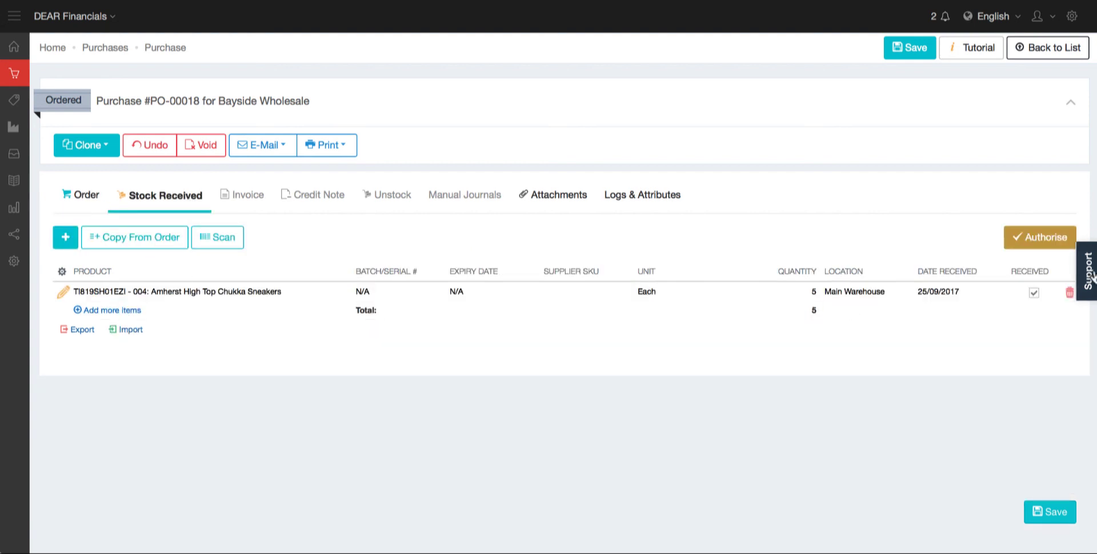
pyautogui.click(1045, 240)
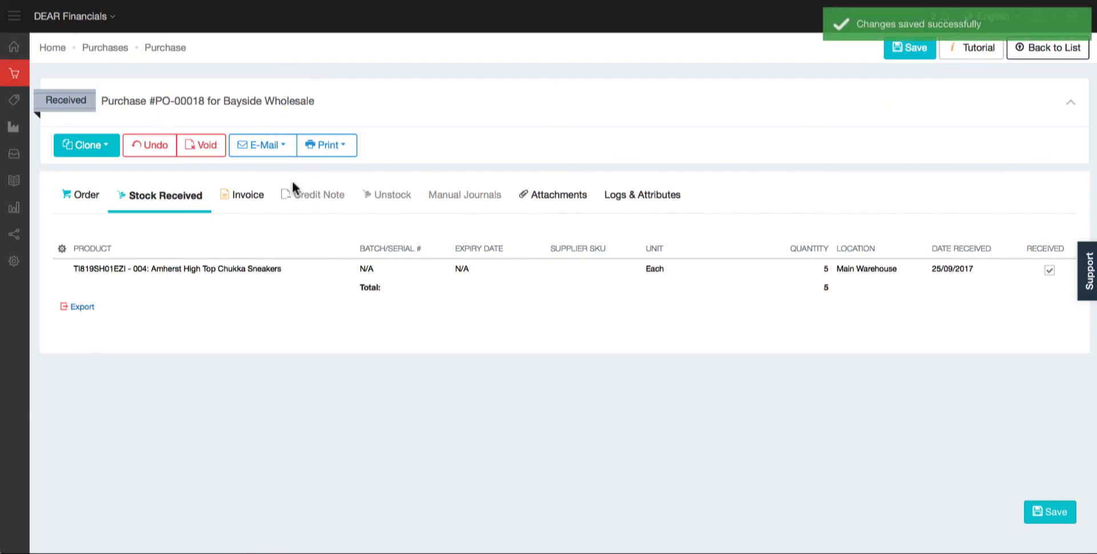
# Change the invoice number to 12346 and copy the Amherst High Top Chukka Sneakers line into the invoice
pyautogui.click(246, 198)
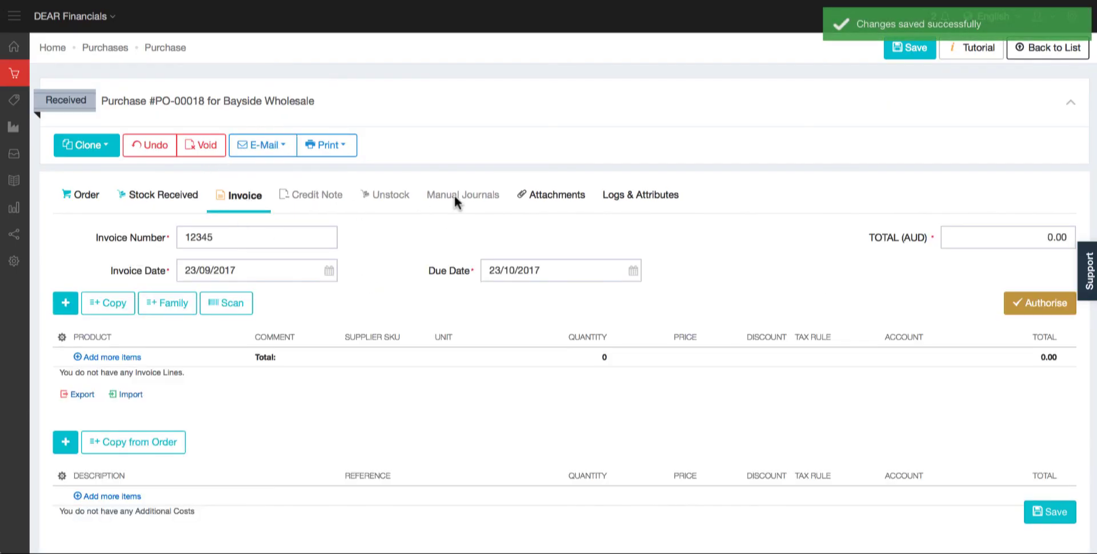
pyautogui.doubleClick(254, 245)
pyautogui.click(255, 246)
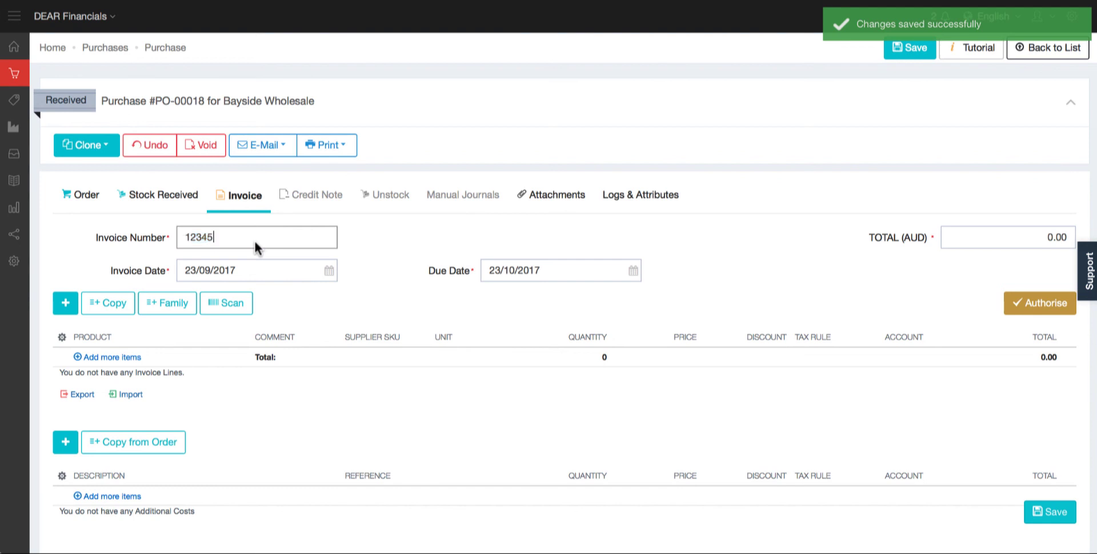
pyautogui.press('BackSpace')
pyautogui.write('6')
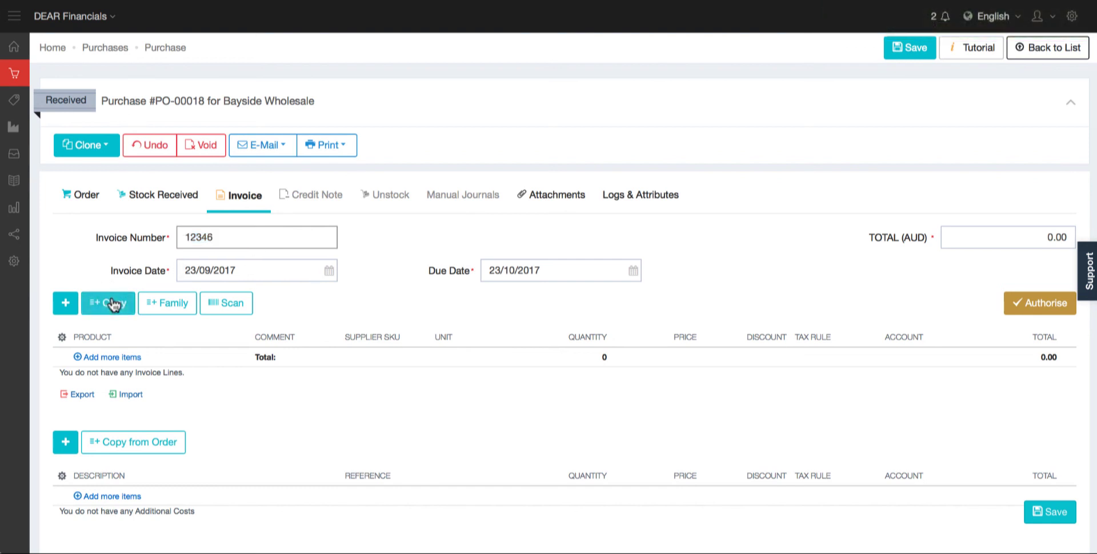
pyautogui.click(112, 303)
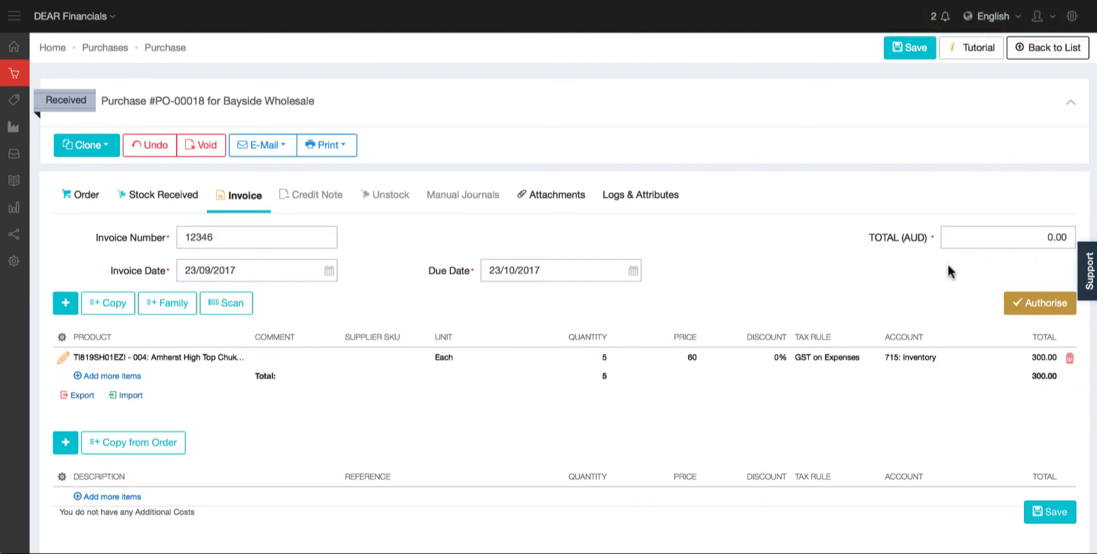
# Set the invoice's total to 330 AUD and authorise the invoice
pyautogui.scroll(-2, 947, 263)
pyautogui.click(1026, 137)
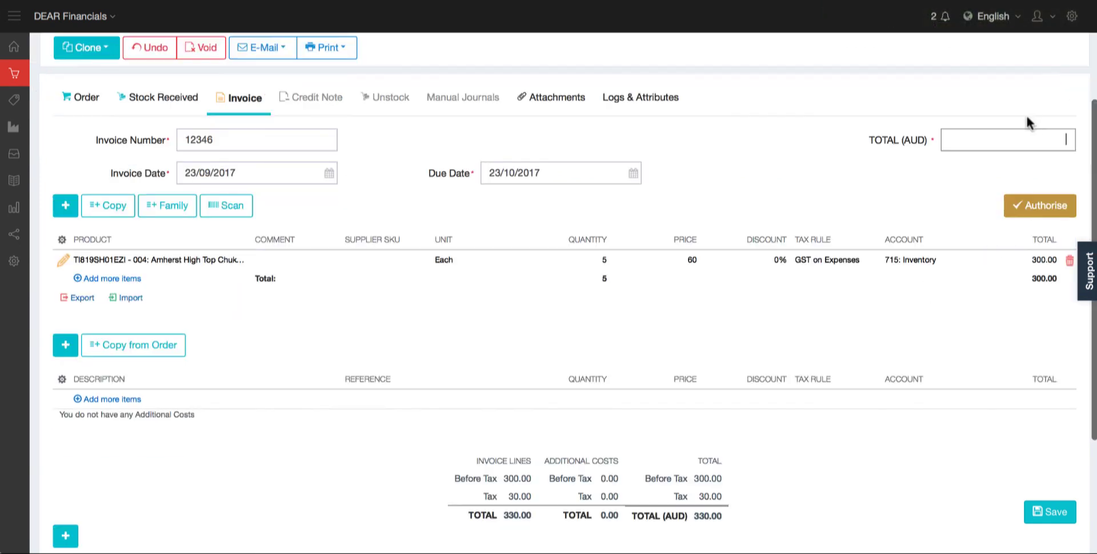
pyautogui.write('330')
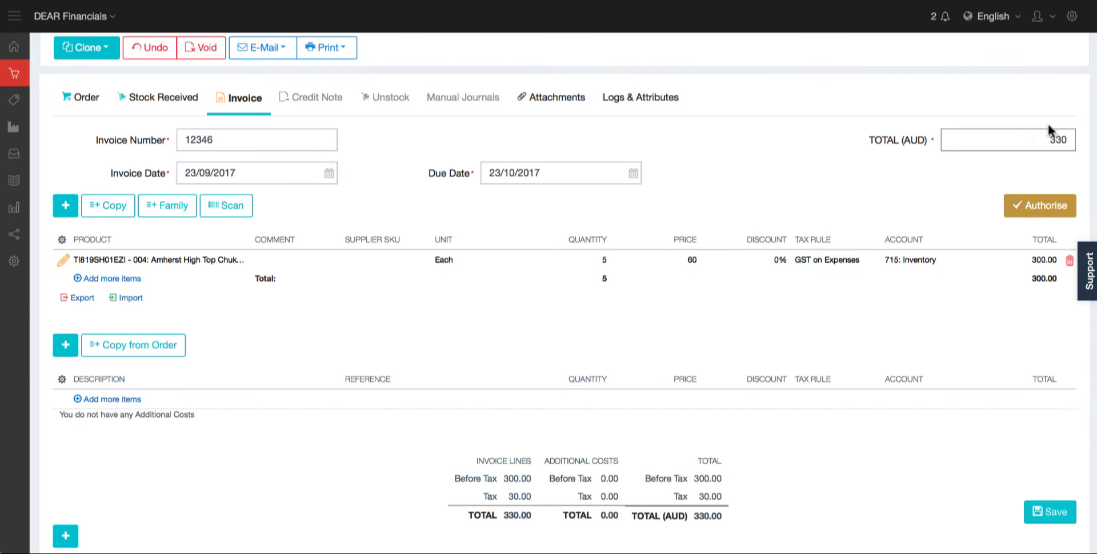
pyautogui.click(1050, 207)
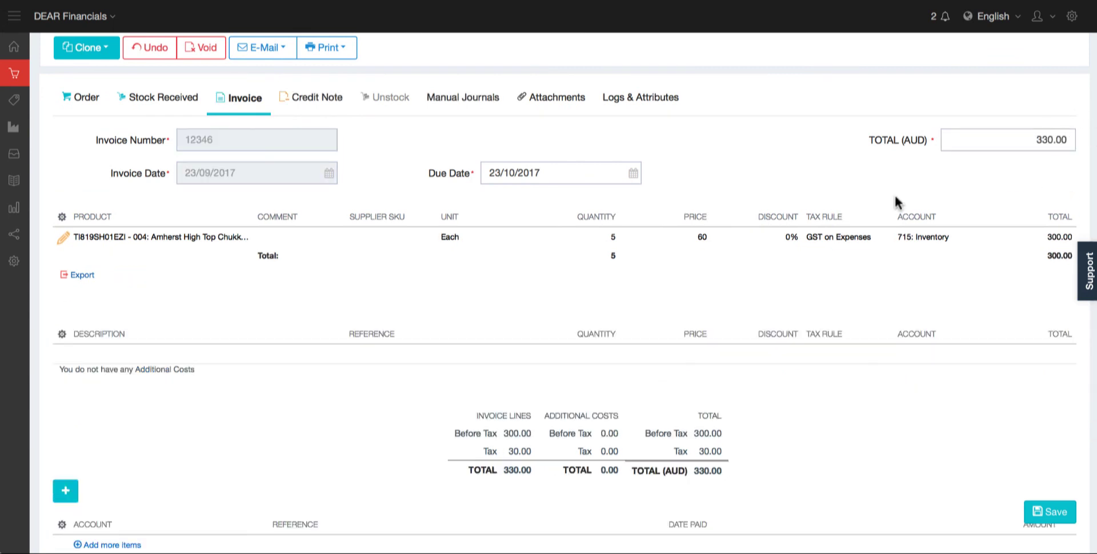